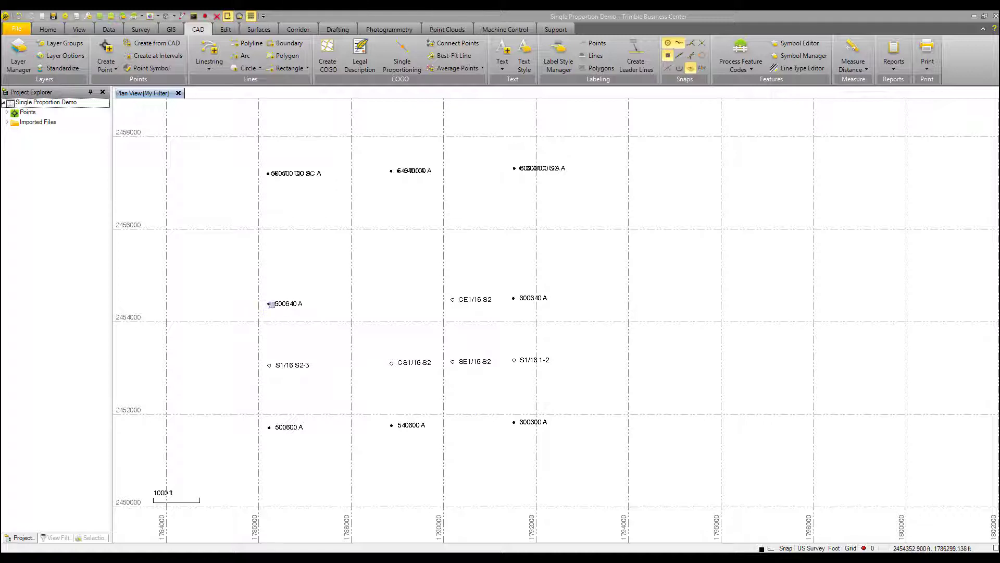
Step: Inspect the overlapping points stacked at 500640 and 500700 CC, then dismiss the list
{"action": "left_click", "coordinate": [271, 304]}
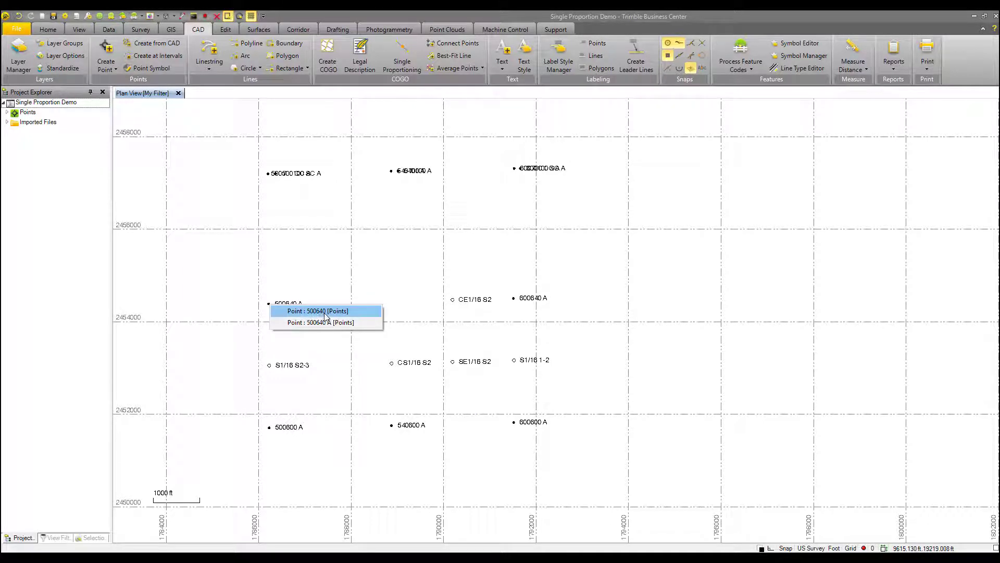
{"action": "left_click", "coordinate": [268, 174]}
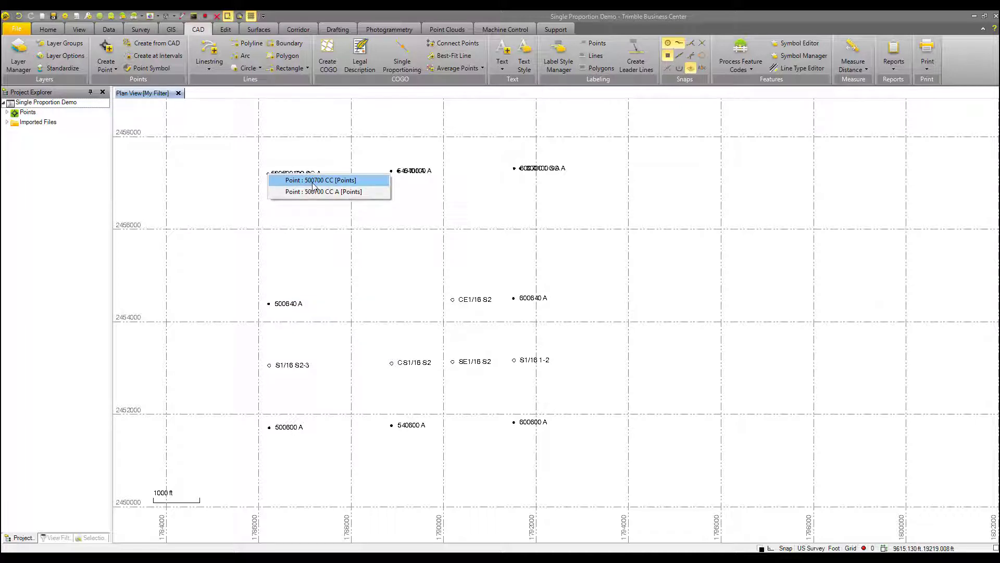
{"action": "left_click", "coordinate": [278, 235]}
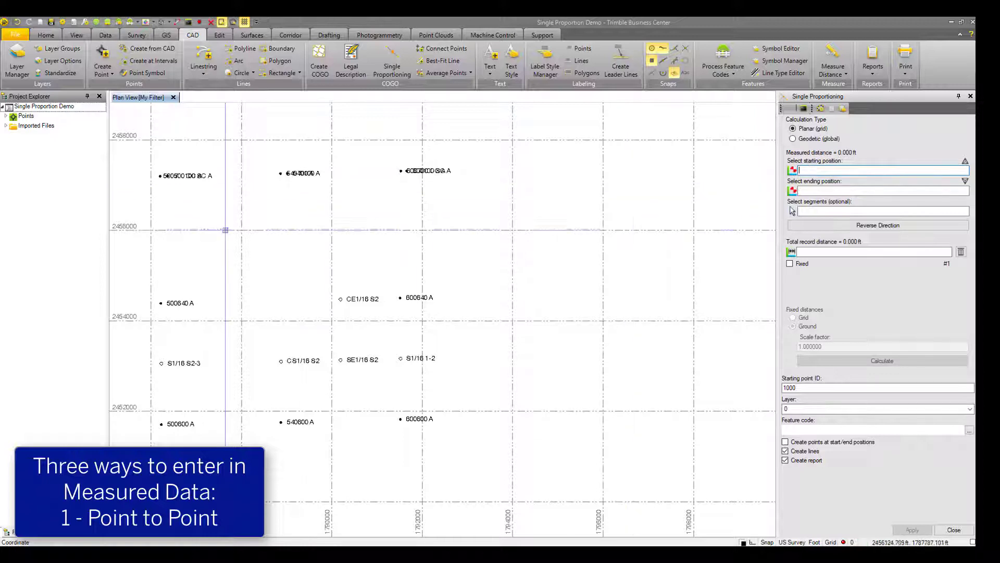
Step: Pick 500640 A as start and 500700 CC A as end, giving 2811.856 ft measured
{"action": "left_click", "coordinate": [164, 301]}
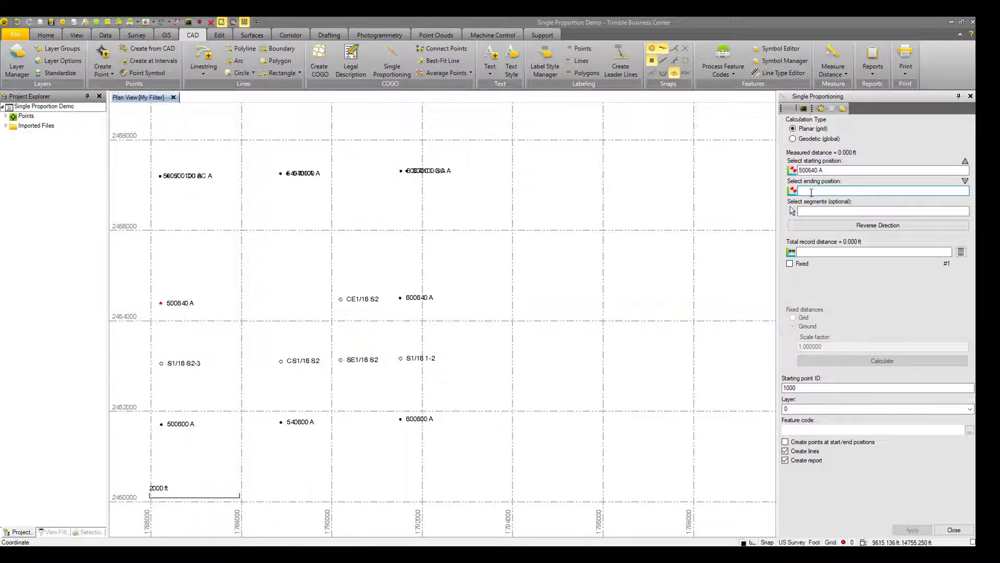
{"action": "left_click", "coordinate": [160, 175]}
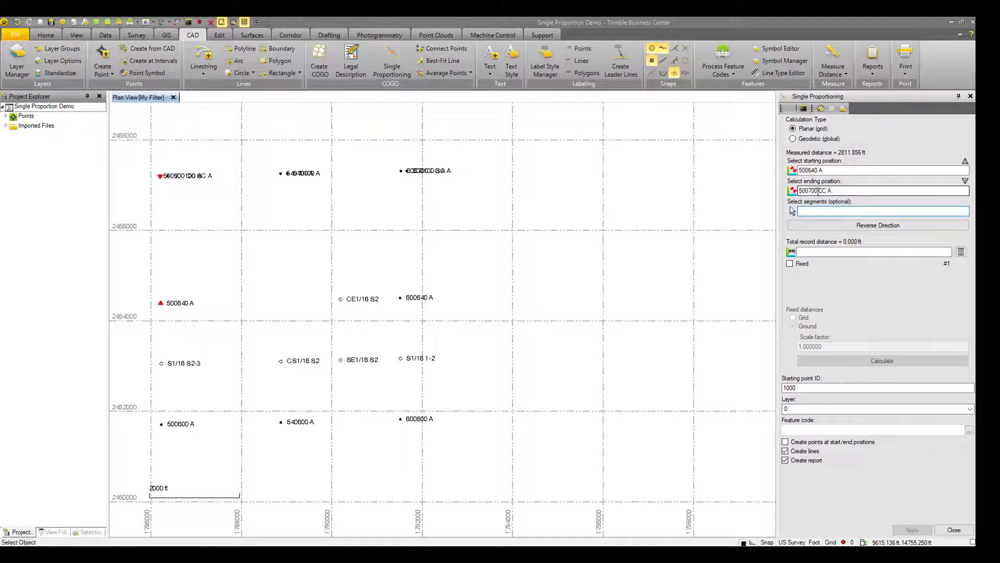
{"action": "left_click", "coordinate": [826, 214]}
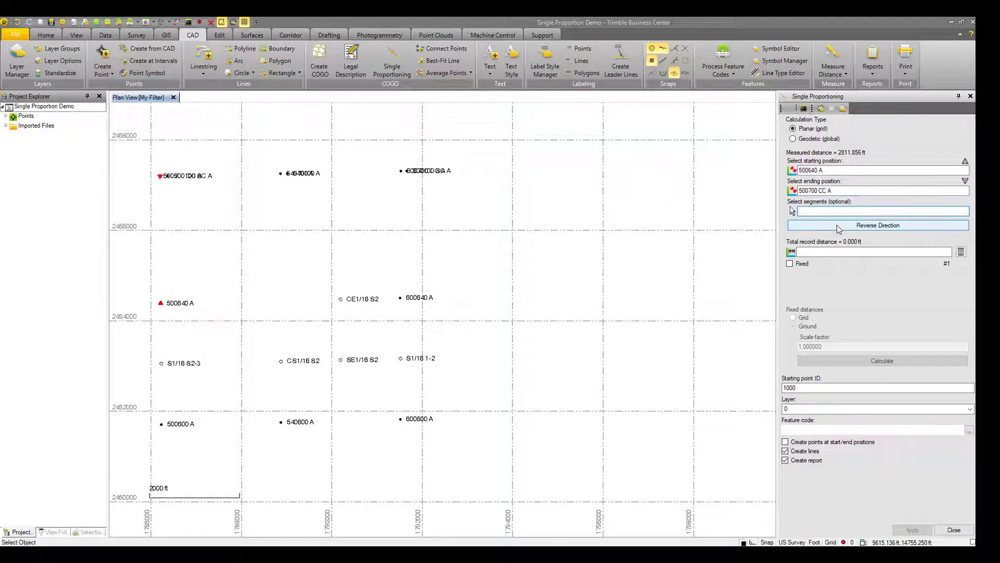
{"action": "scroll", "coordinate": [250, 225], "scroll_direction": "up", "scroll_amount": 4}
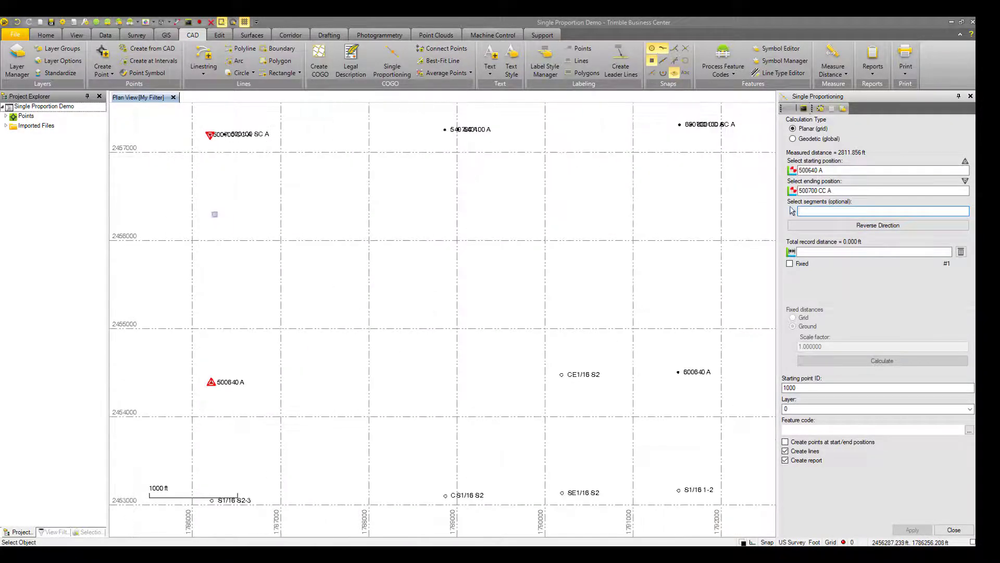
{"action": "scroll", "coordinate": [215, 214], "scroll_direction": "up", "scroll_amount": 2}
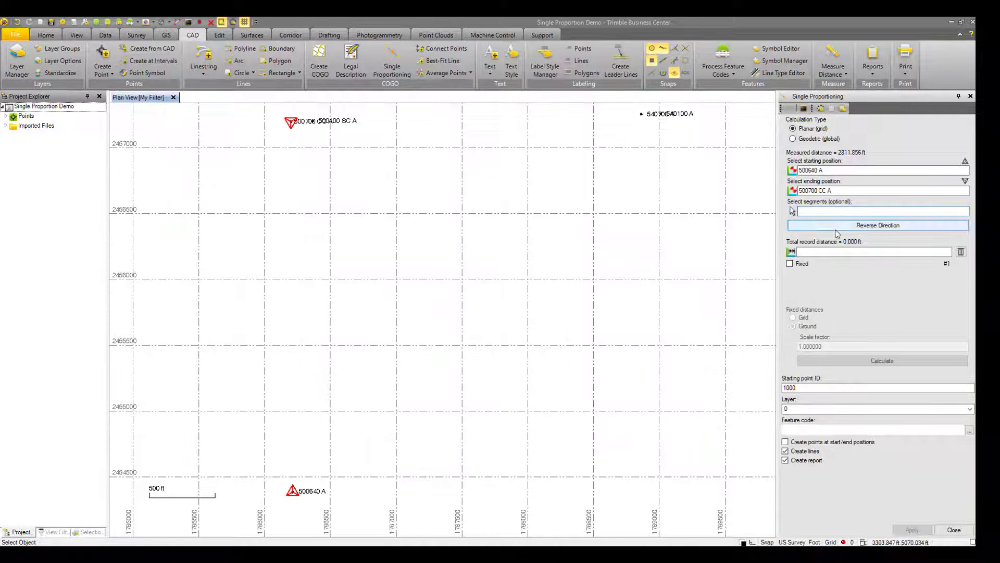
{"action": "left_click", "coordinate": [874, 229]}
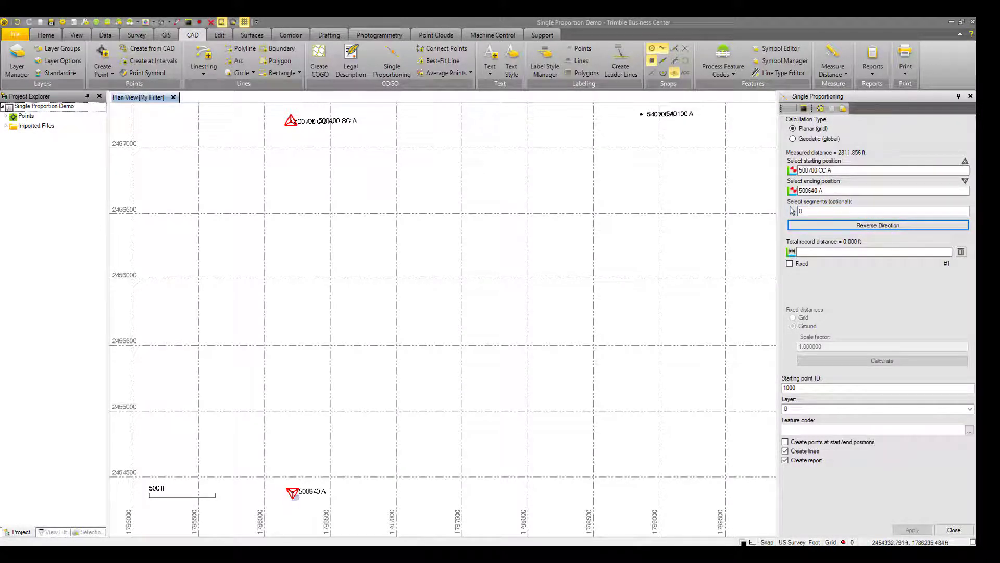
{"action": "left_click", "coordinate": [847, 229]}
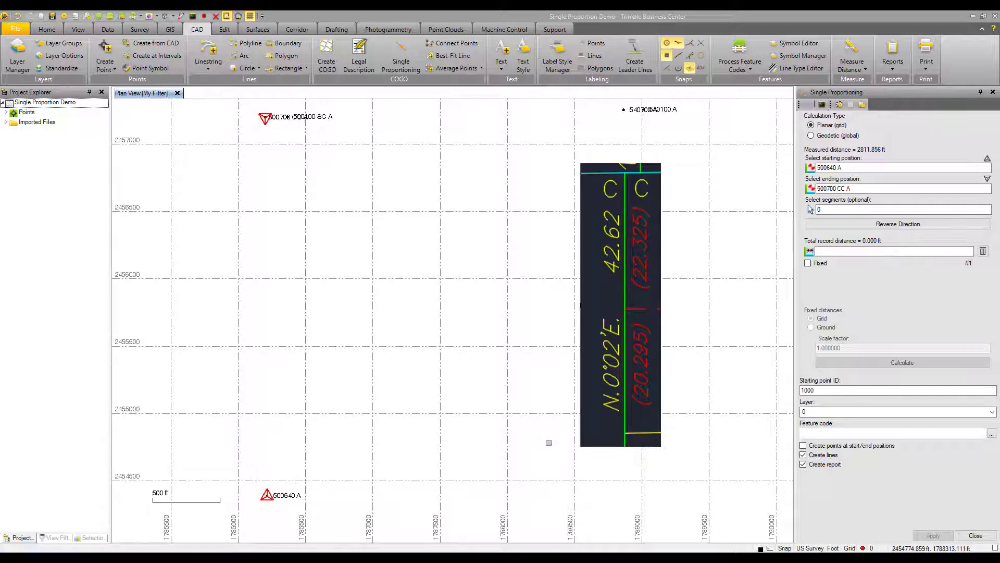
Step: Enter record distances of 20.295 and 22.325 chains (1339.470 and 1473.450 ft)
{"action": "left_click", "coordinate": [835, 252]}
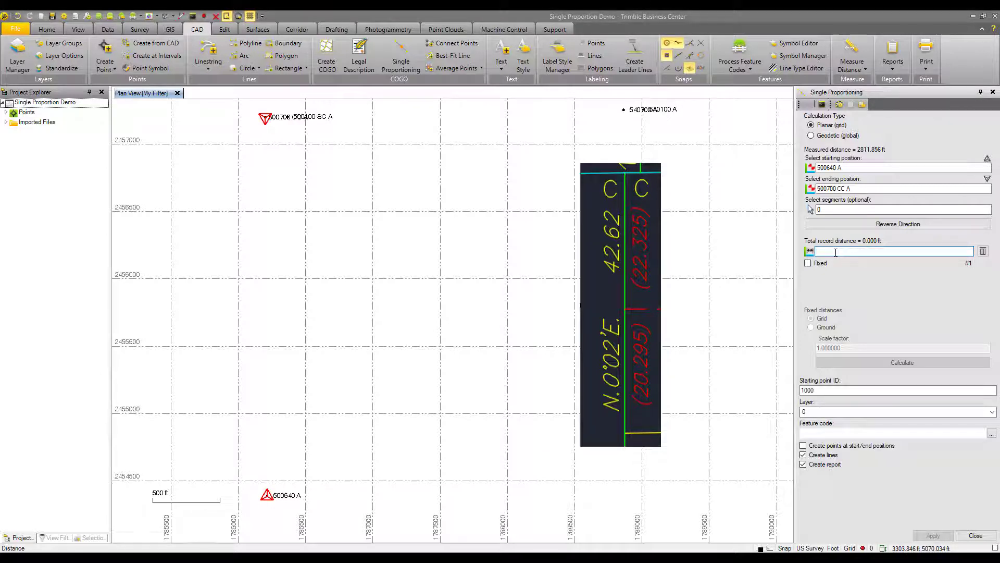
{"action": "type", "text": "20.295ch"}
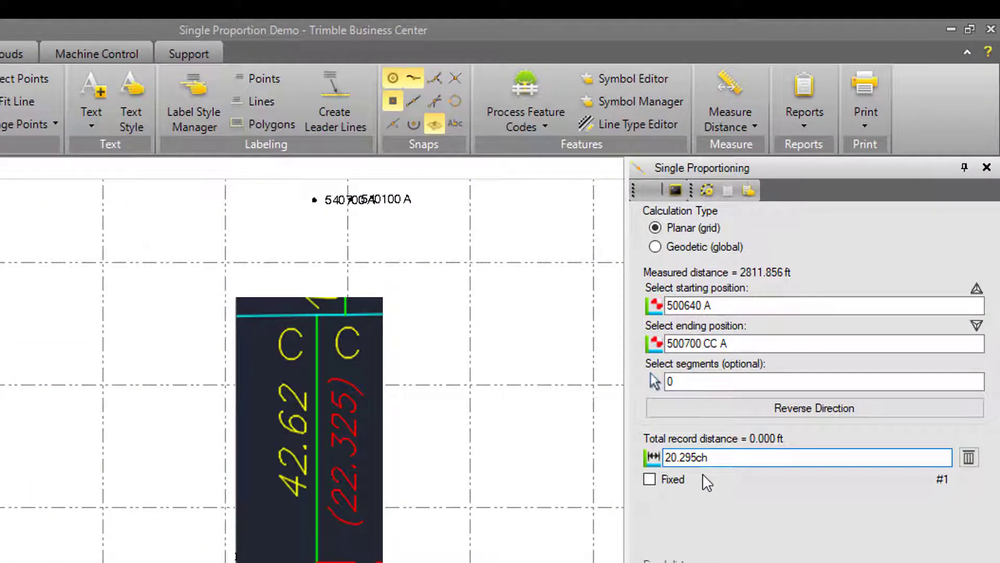
{"action": "key", "text": "Return"}
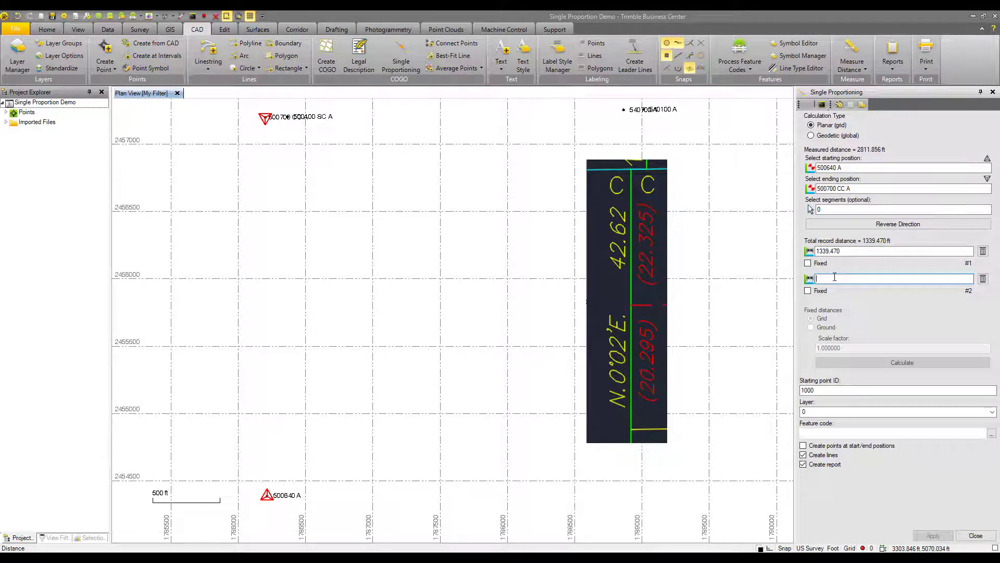
{"action": "type", "text": "22.325ch"}
{"action": "key", "text": "Return"}
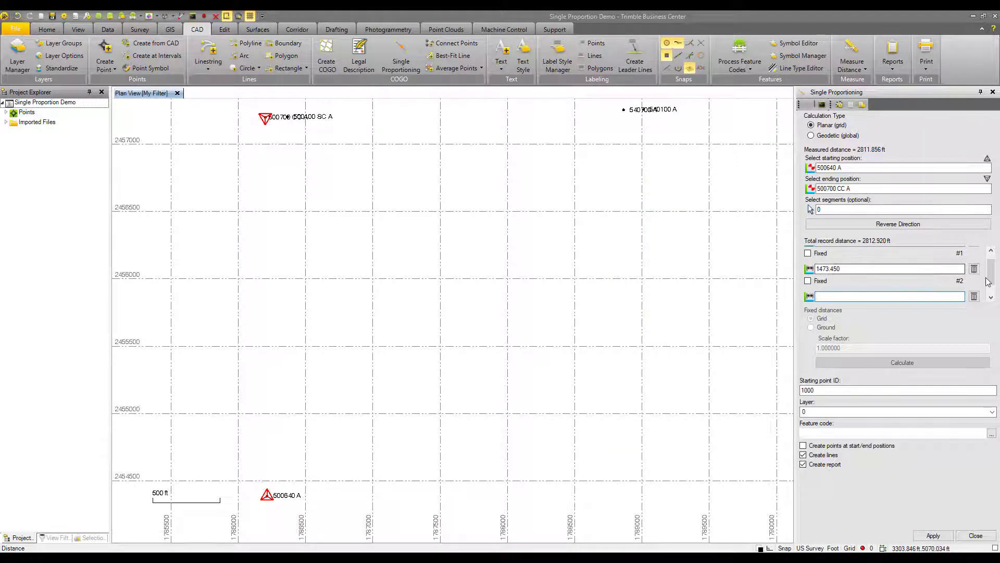
Step: Mark record distance #2 (1473.450 ft) as Fixed, keeping fixed distances as Grid
{"action": "scroll", "coordinate": [988, 282], "scroll_direction": "up", "scroll_amount": 2}
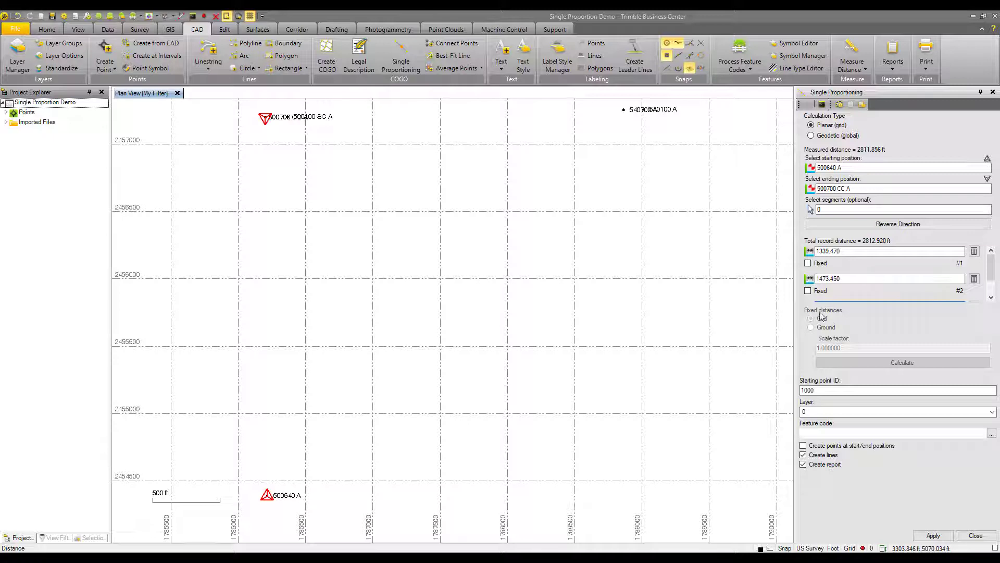
{"action": "left_click", "coordinate": [808, 291]}
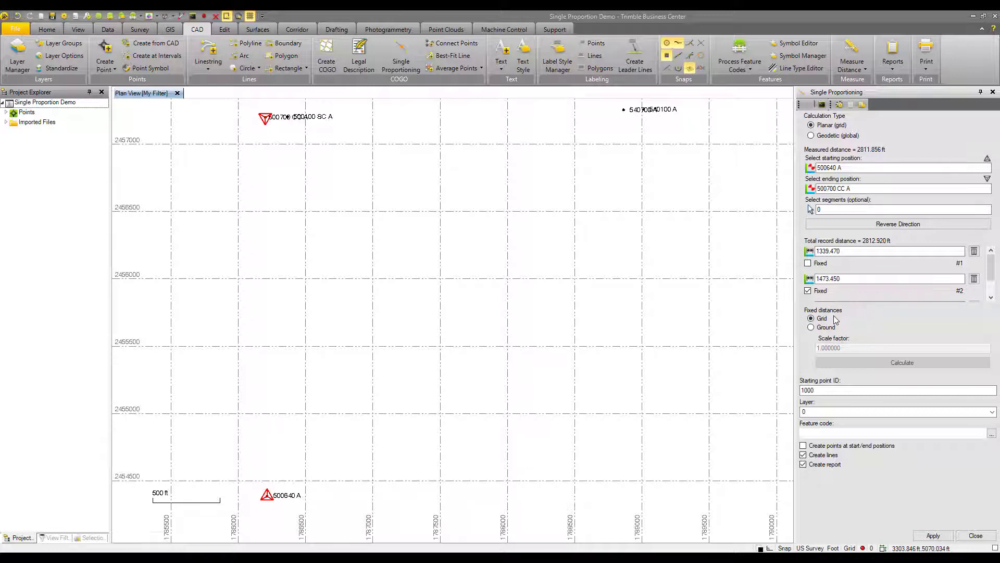
Step: Switch fixed distances to Ground, then unfix record distance #2
{"action": "left_click", "coordinate": [811, 327]}
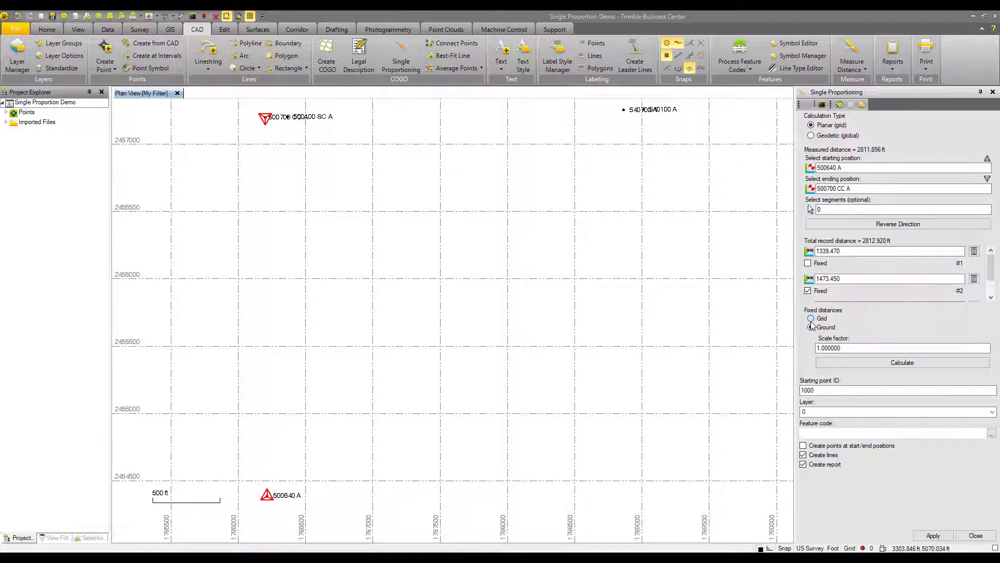
{"action": "left_click", "coordinate": [809, 291]}
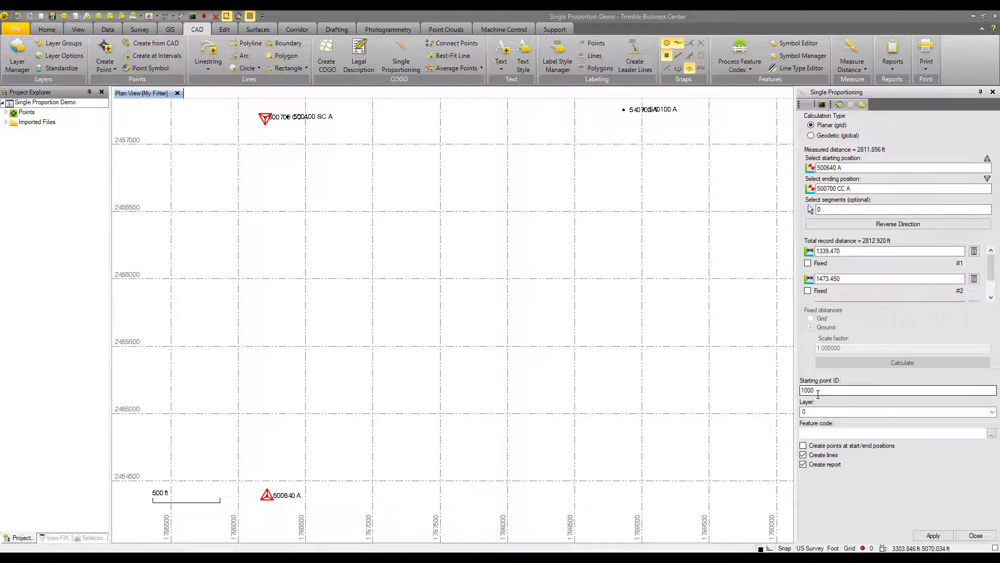
Step: Apply to create point 1000 and review the report's 1338.963 and 1472.893 ft distances
{"action": "left_click", "coordinate": [933, 536]}
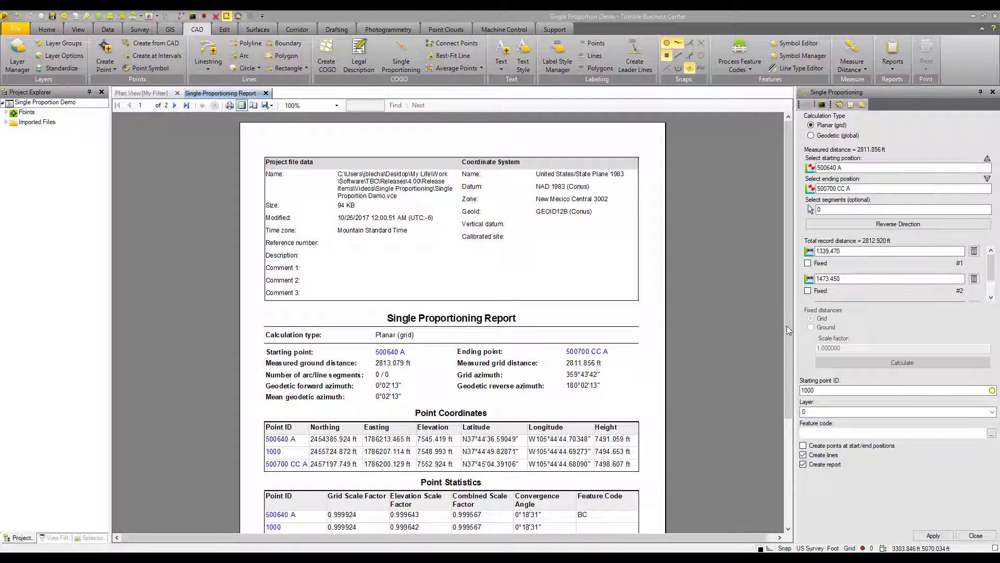
{"action": "left_click_drag", "start_coordinate": [789, 330], "coordinate": [785, 355]}
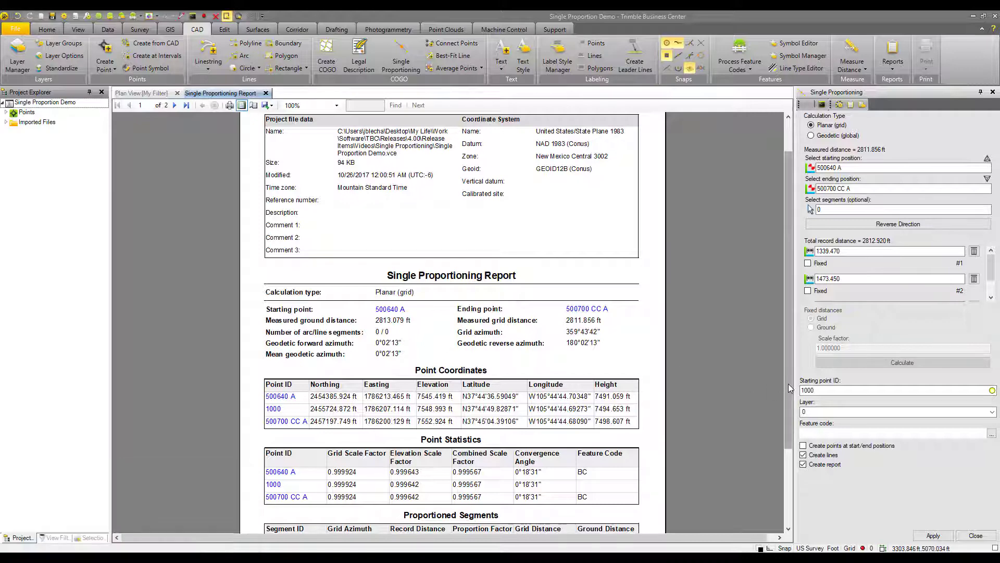
{"action": "left_click_drag", "start_coordinate": [788, 384], "coordinate": [786, 442]}
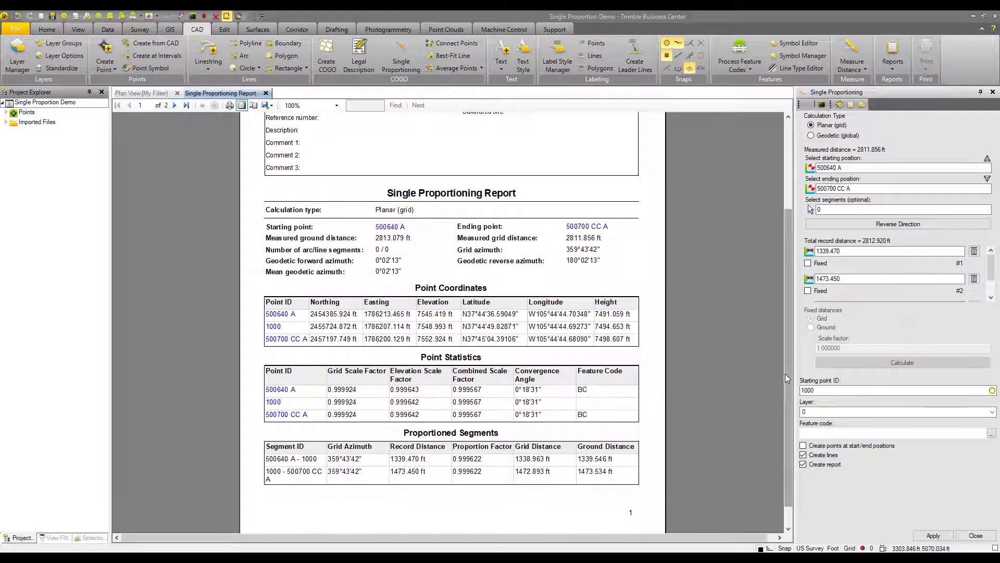
{"action": "scroll", "coordinate": [785, 375], "scroll_direction": "down", "scroll_amount": 3}
{"action": "scroll", "coordinate": [393, 262], "scroll_direction": "down", "scroll_amount": 3}
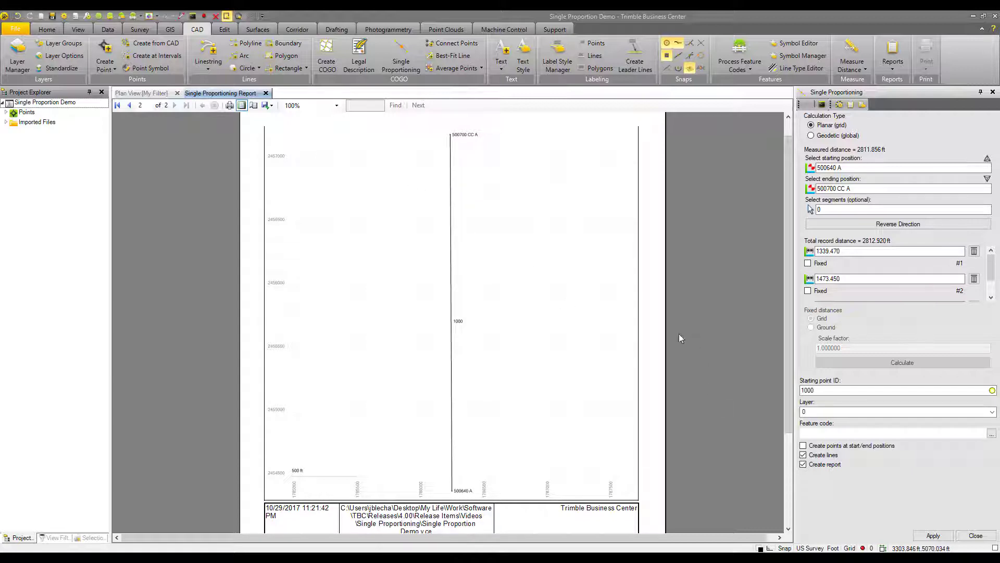
{"action": "scroll", "coordinate": [514, 312], "scroll_direction": "up", "scroll_amount": 3}
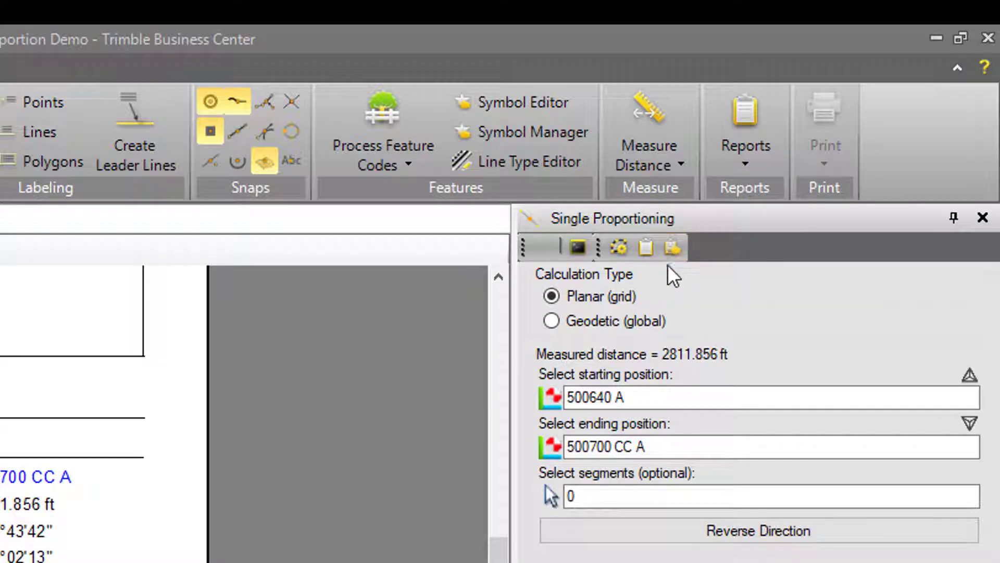
Step: Expand the Header and Footer sections in the report options
{"action": "left_click", "coordinate": [670, 248]}
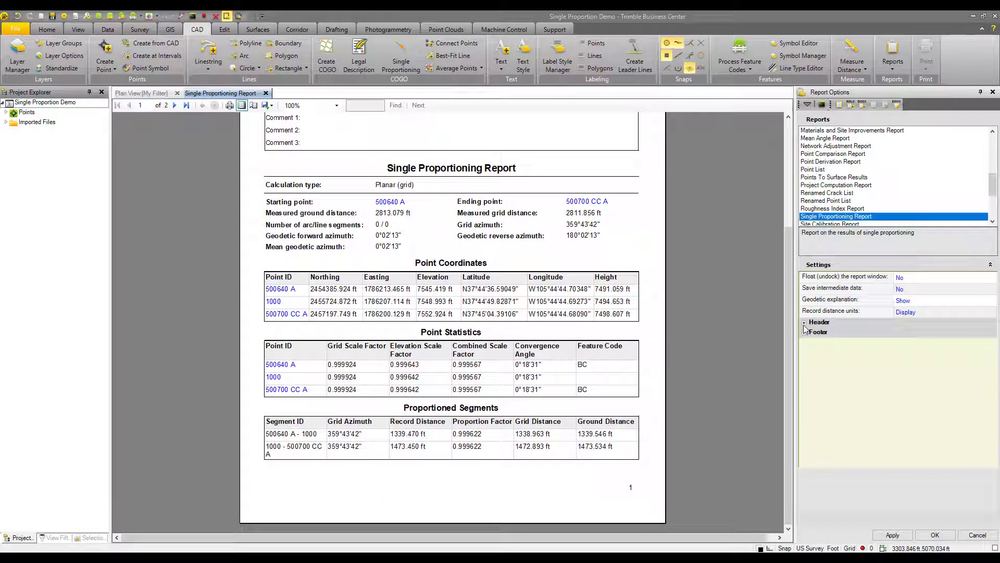
{"action": "left_click", "coordinate": [805, 323]}
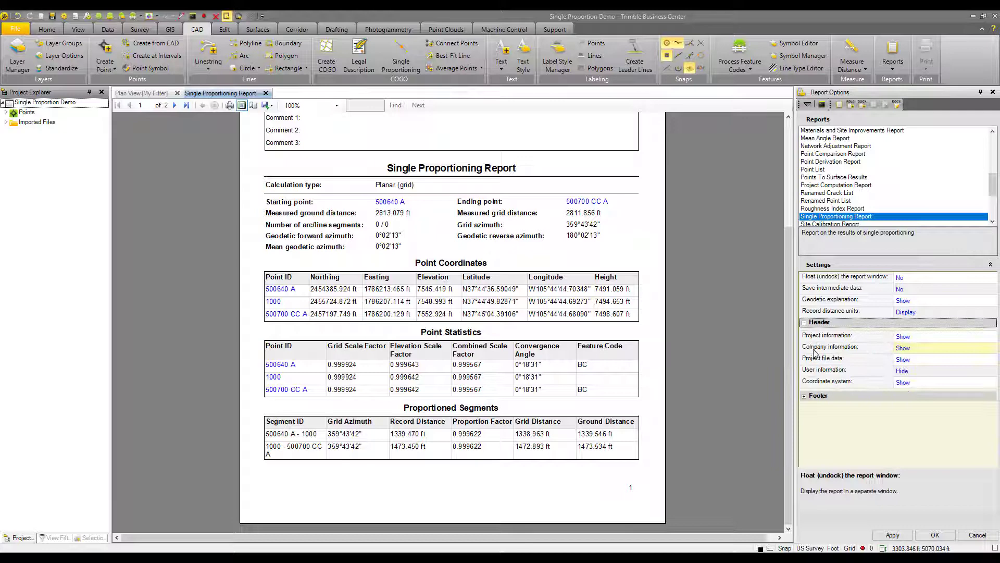
{"action": "left_click", "coordinate": [805, 396]}
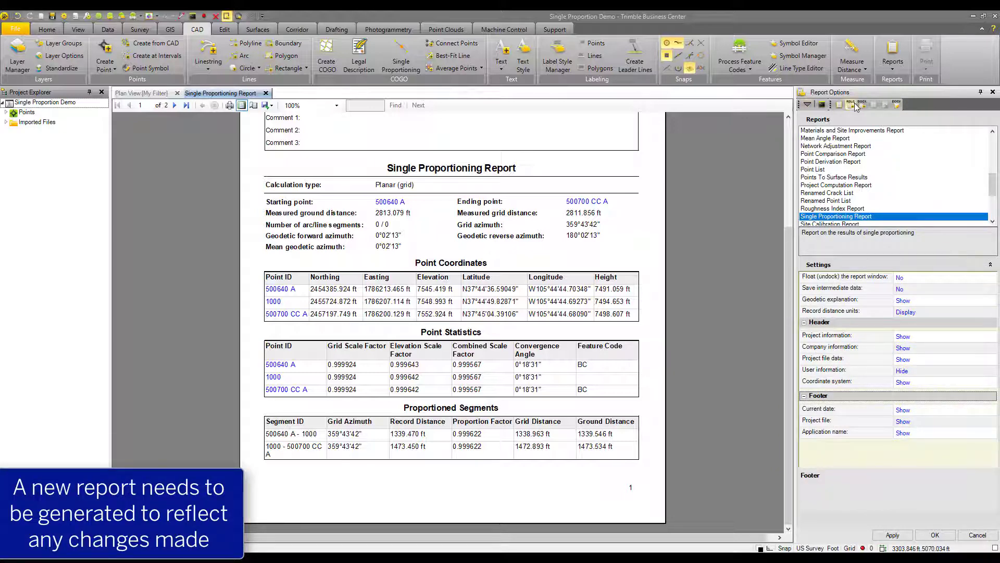
{"action": "left_click", "coordinate": [809, 105]}
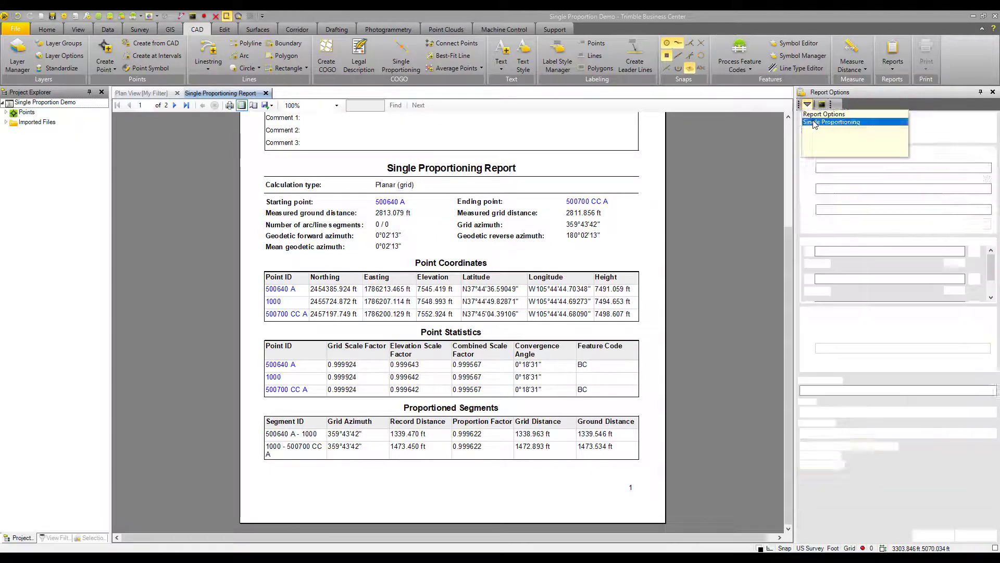
Step: Return to Single Proportioning and generate a second report for point 1000
{"action": "left_click", "coordinate": [815, 123]}
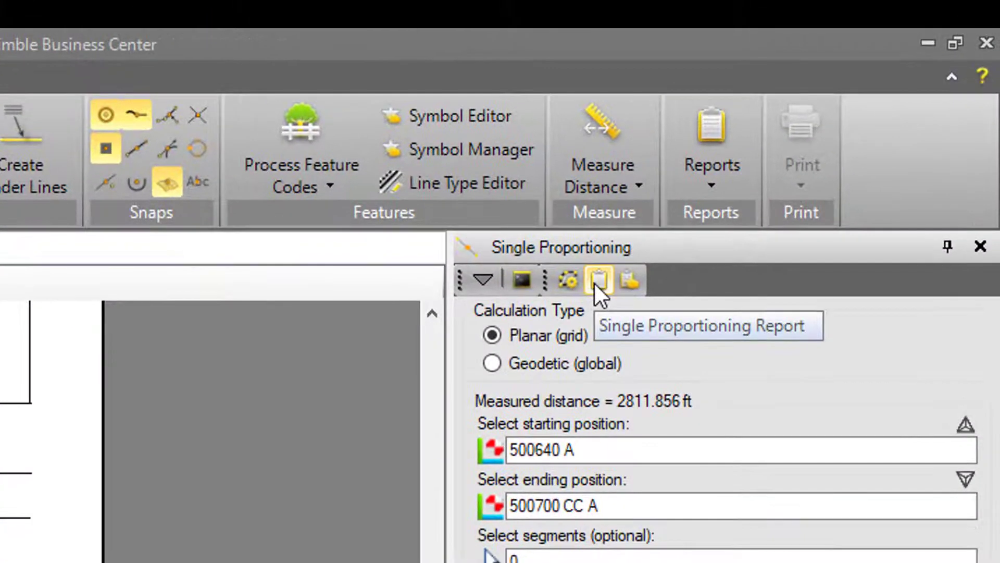
{"action": "left_click", "coordinate": [597, 281]}
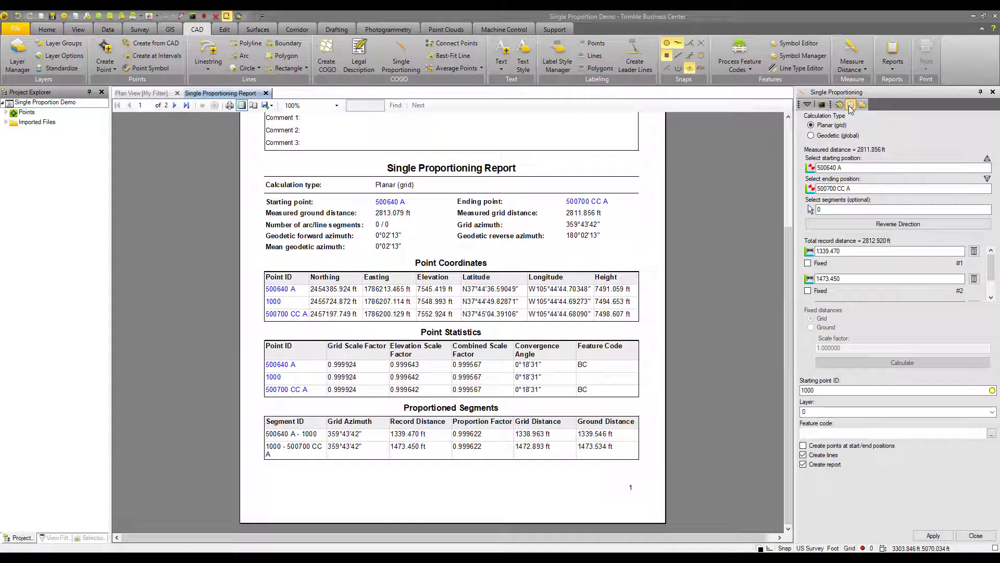
{"action": "left_click", "coordinate": [850, 105]}
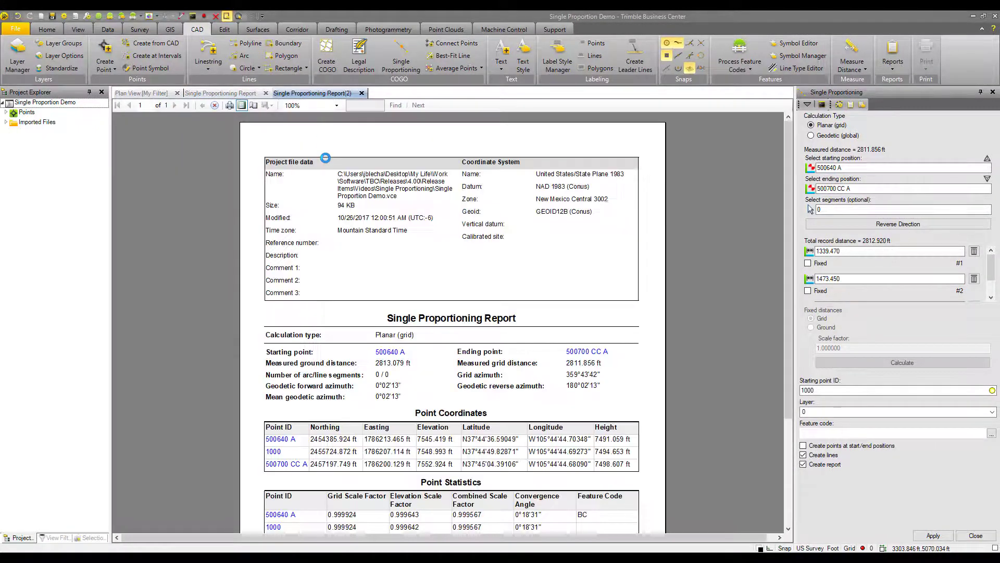
{"action": "scroll", "coordinate": [524, 319], "scroll_direction": "down", "scroll_amount": 1}
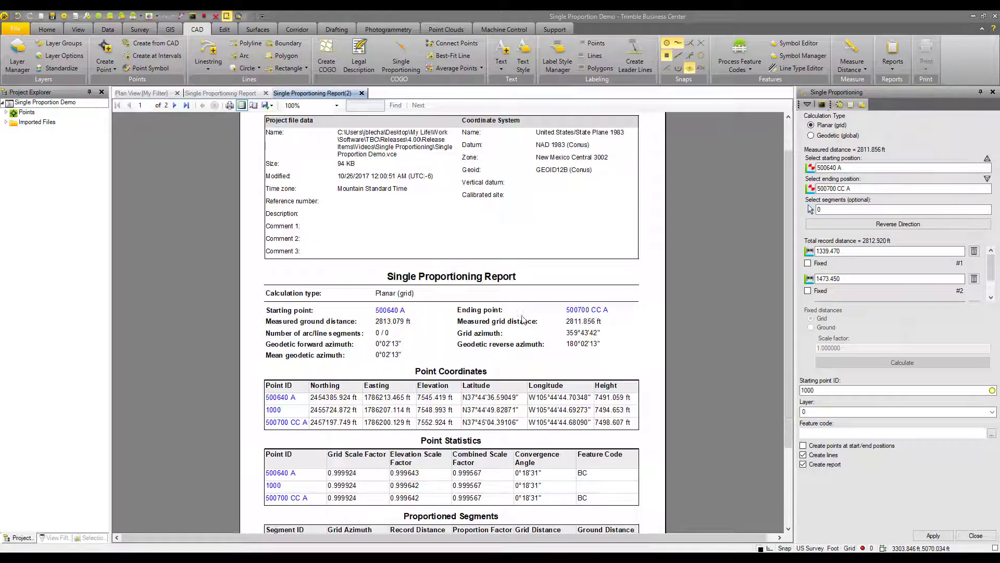